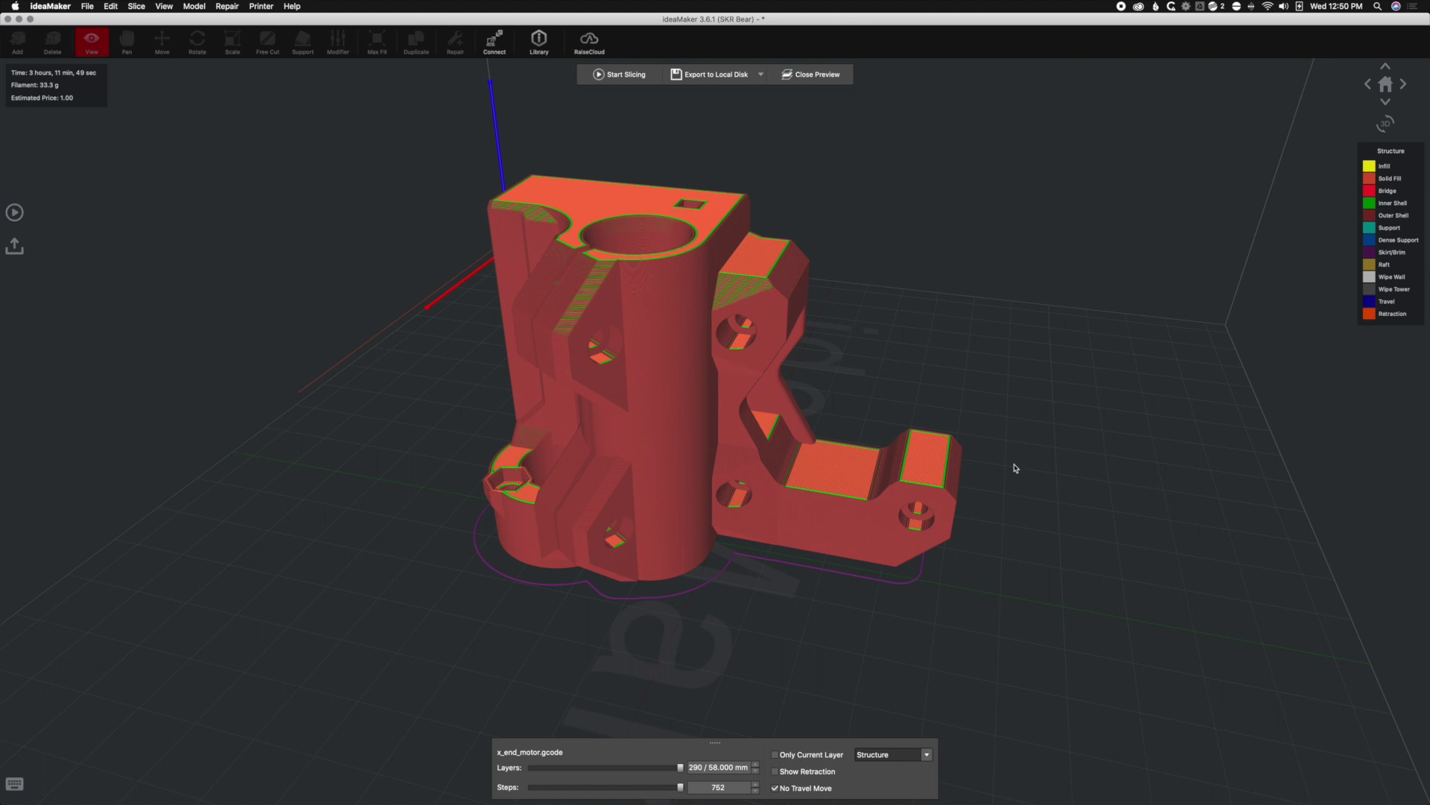
Orbit the current preview and scrub the layer view down to 168, 74, then 56 layers.
left_click_drag(1111, 495, 936, 560)
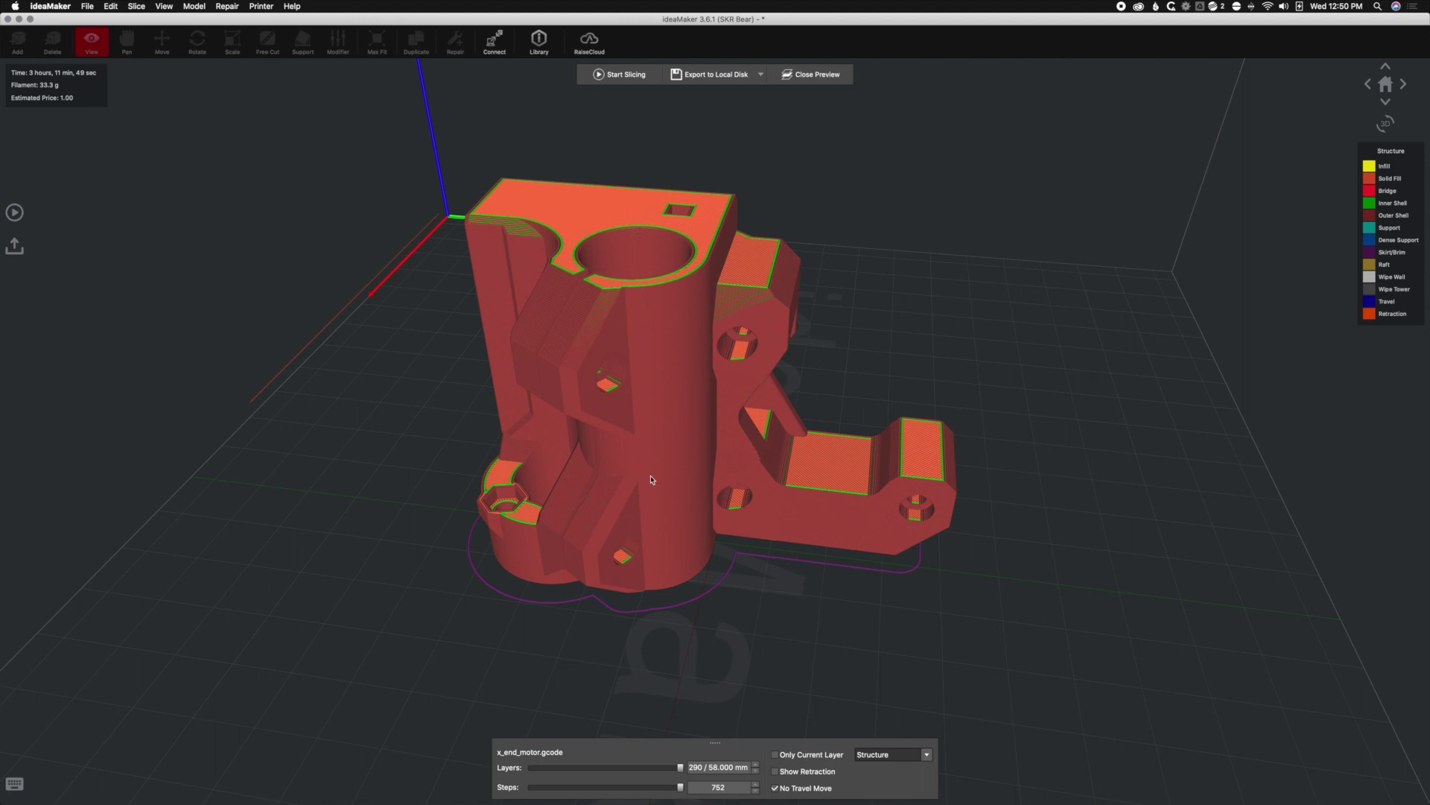
left_click(681, 769)
left_click_drag(681, 775, 570, 768)
left_click_drag(1121, 508, 1031, 619)
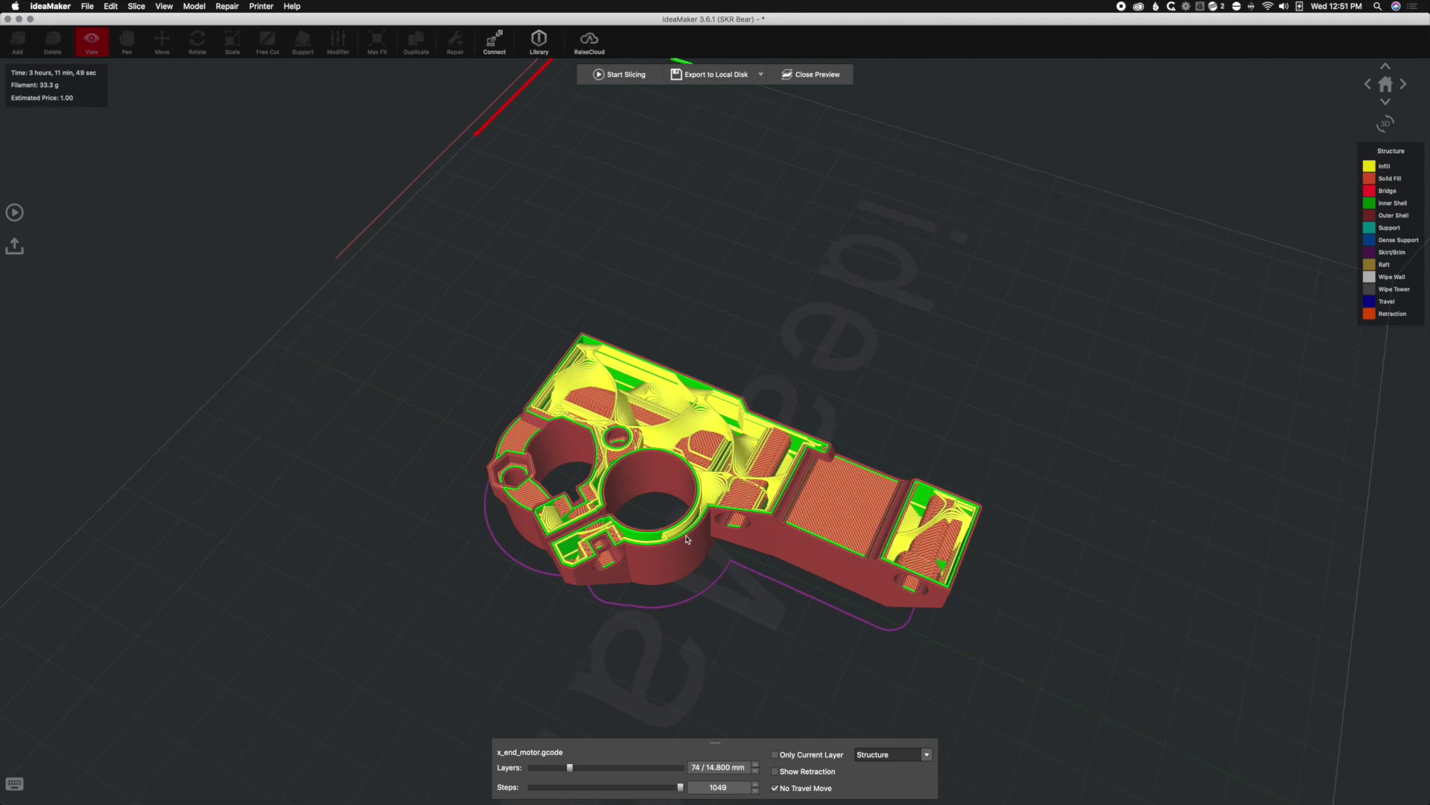
left_click_drag(570, 768, 693, 773)
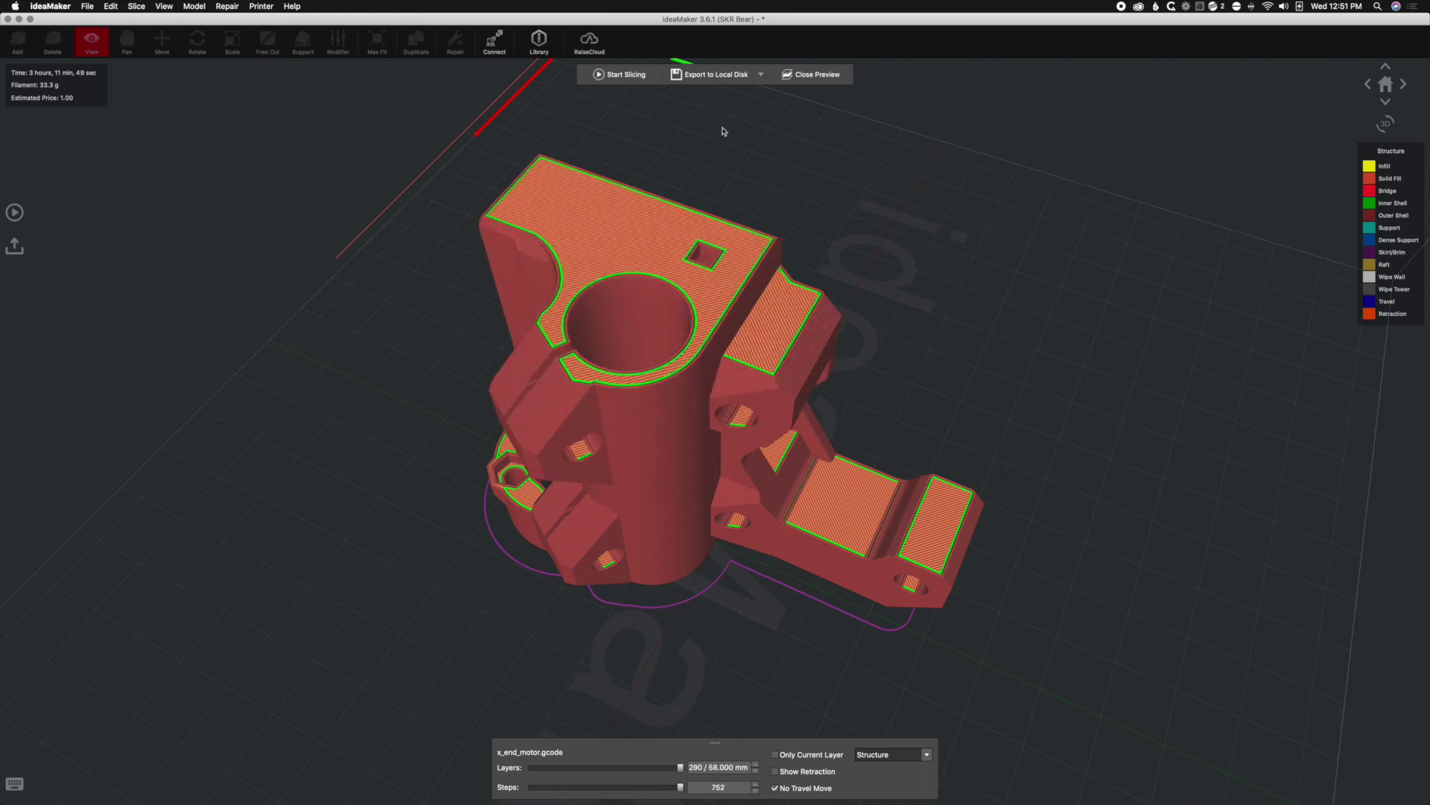
Enable Adaptive Infill in the SKR PLA V1 template's Infill settings.
left_click(624, 75)
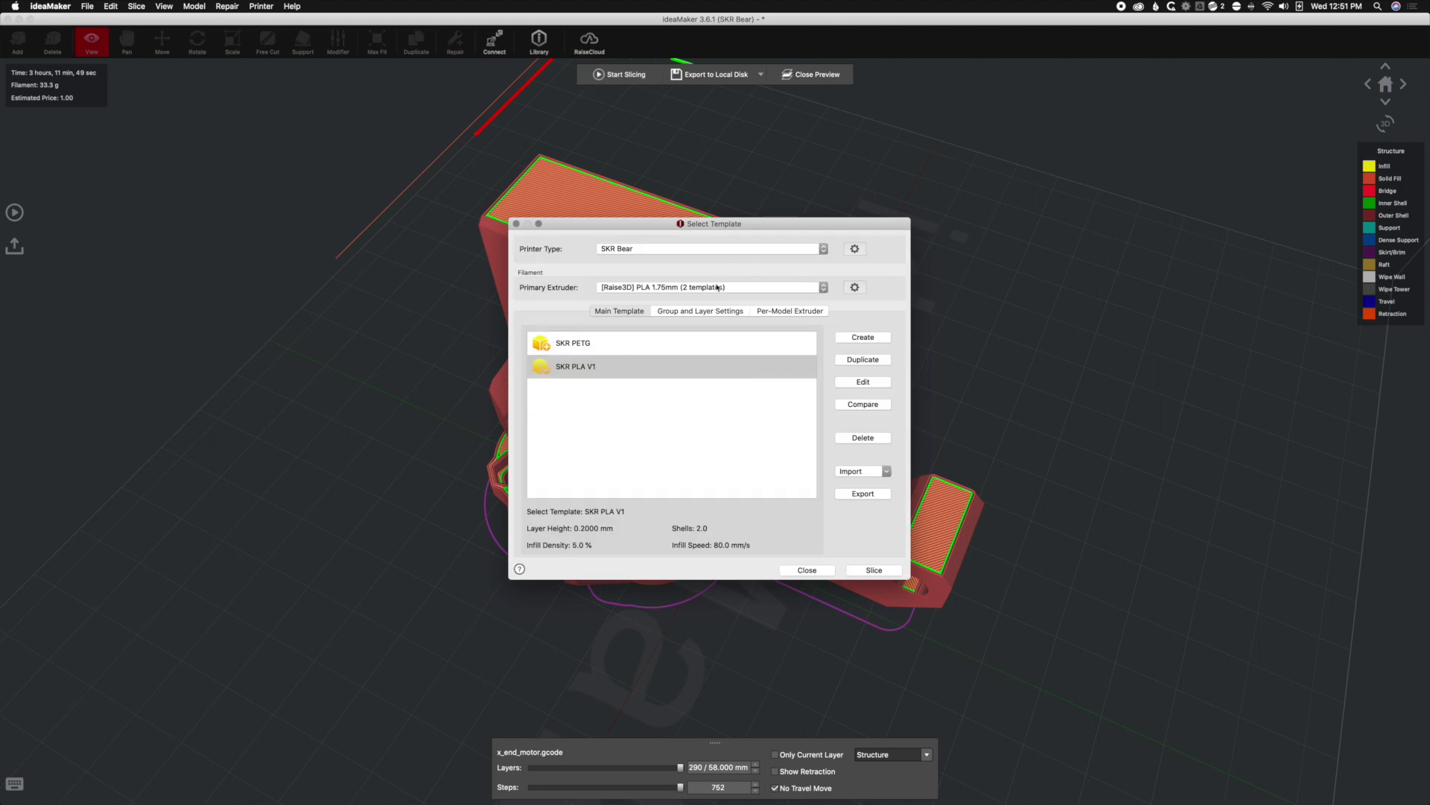
left_click(599, 368)
double_click(599, 368)
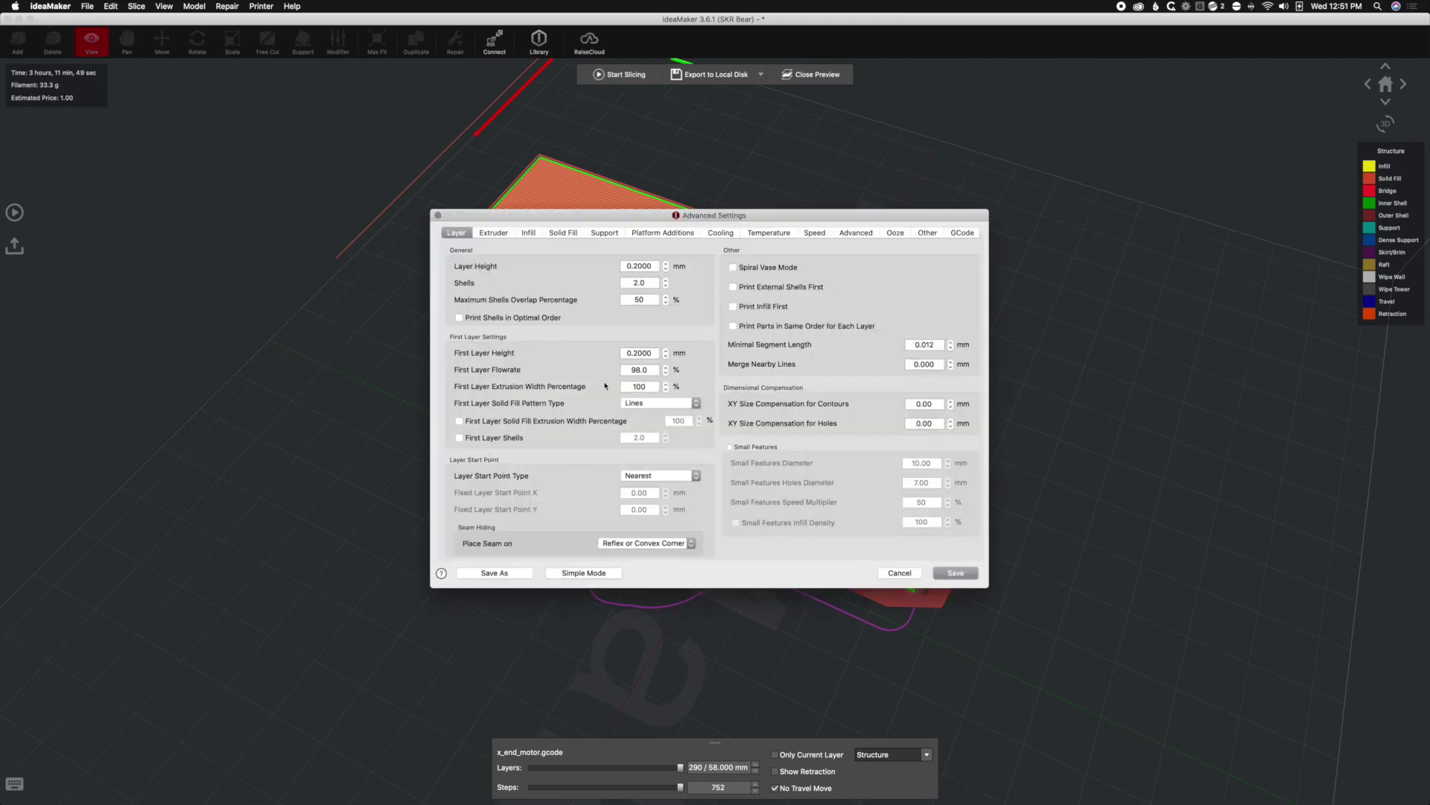
left_click(528, 233)
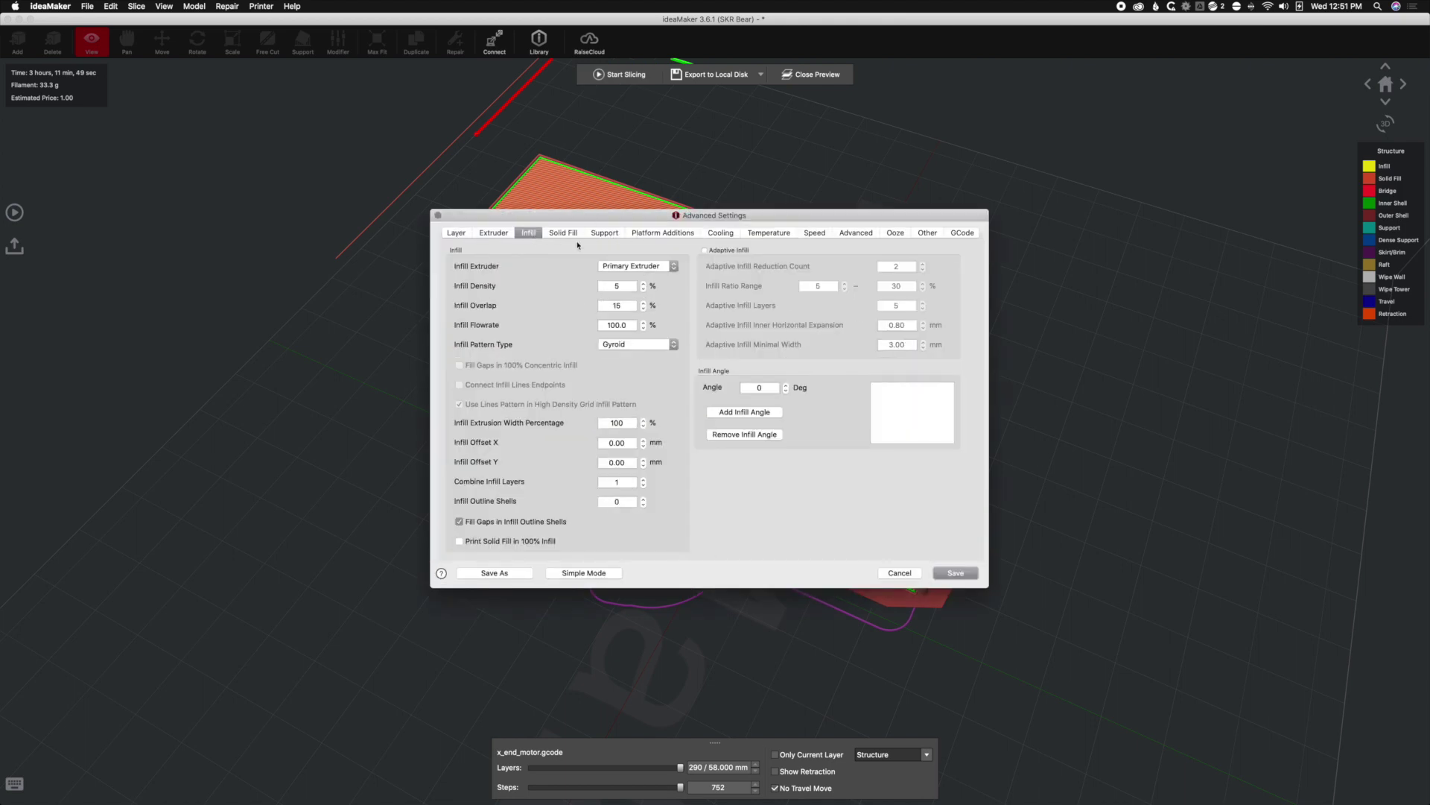
left_click(705, 250)
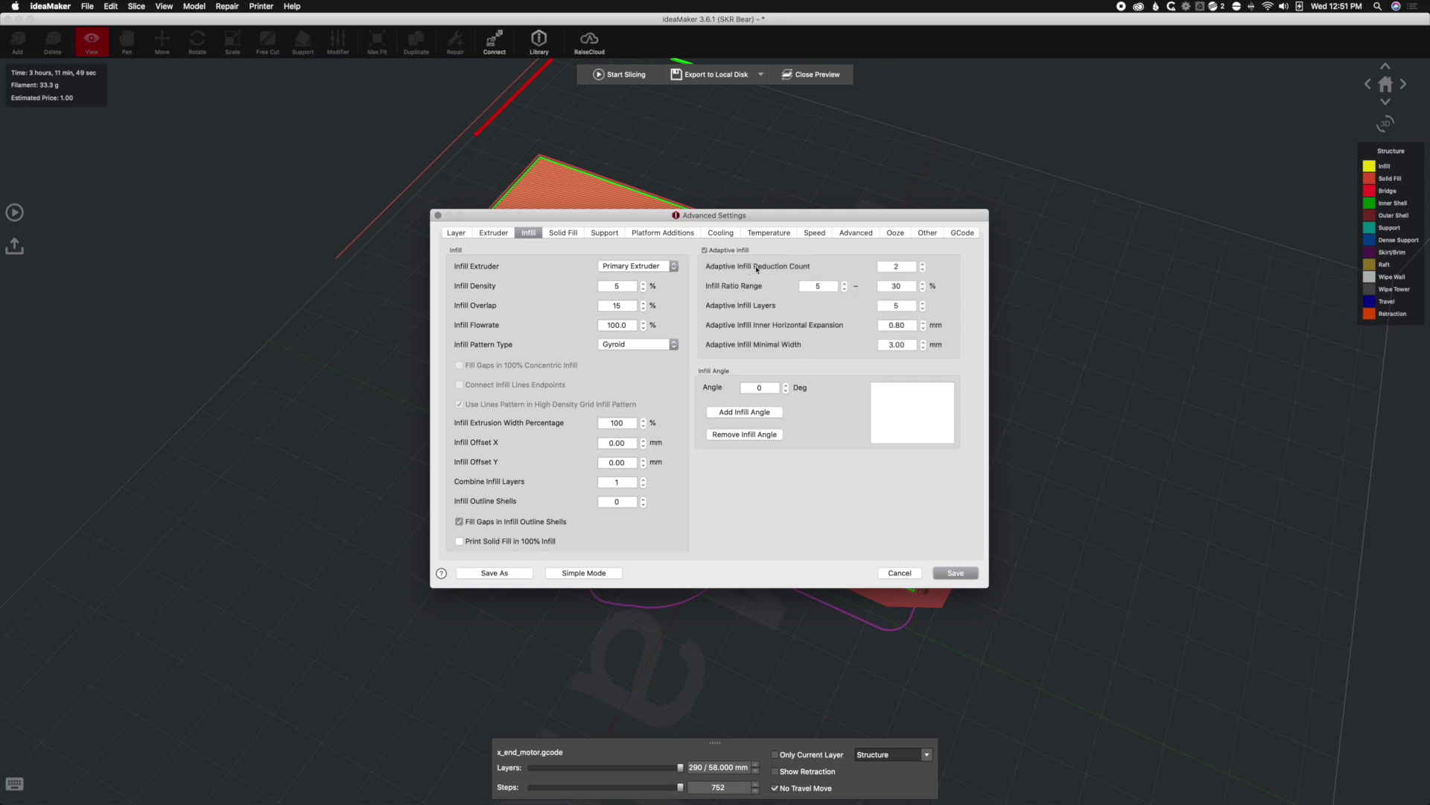
mouse_move(761, 269)
Set the adaptive infill ratio range to 5–30 %.
double_click(894, 285)
type("80")
left_click(801, 287)
type("0")
key("BackSpace")
key("Tab")
type("30")
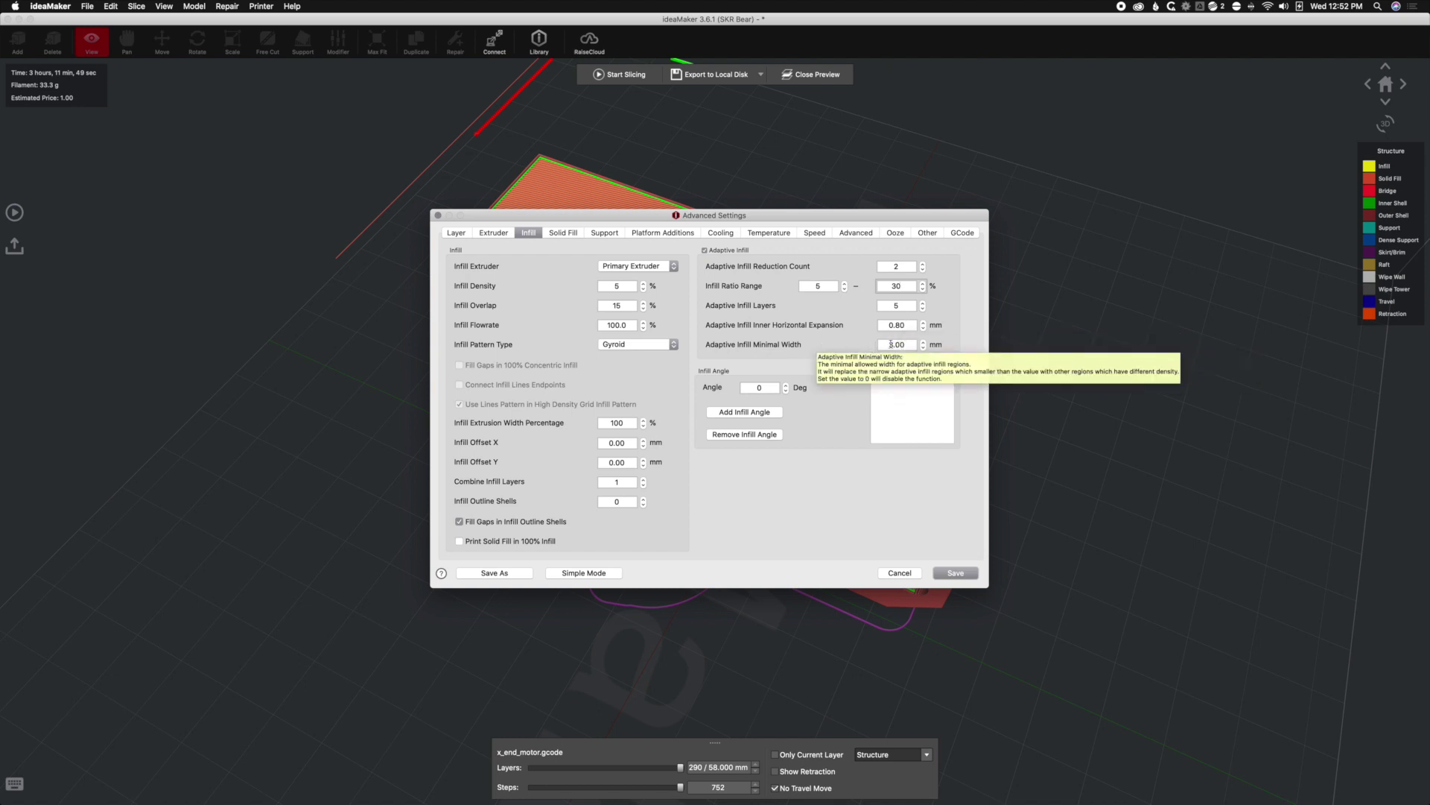
Set adaptive infill minimal width to 2 mm, save the template and re-slice the part.
left_click(883, 345)
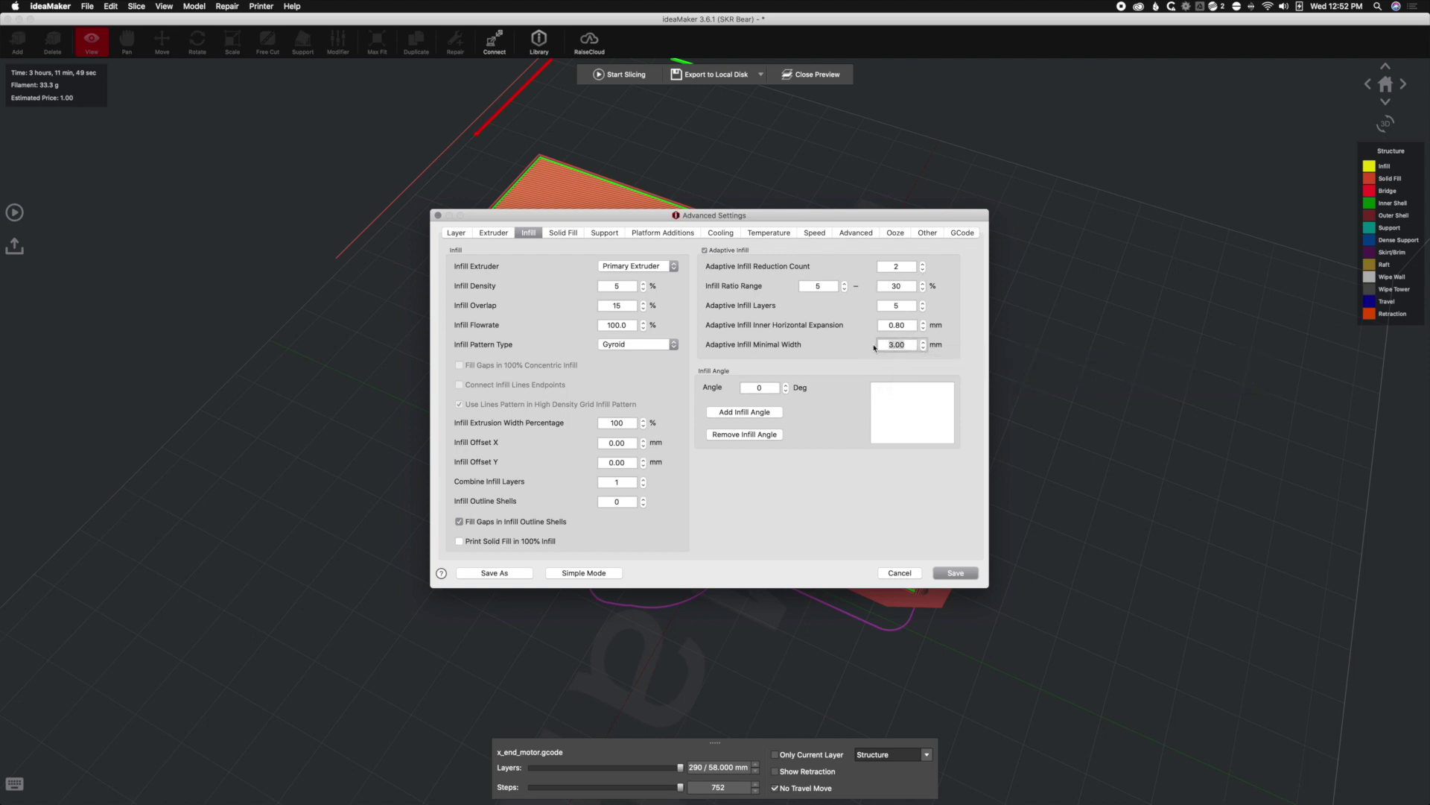
type("2")
left_click(951, 574)
left_click(922, 580)
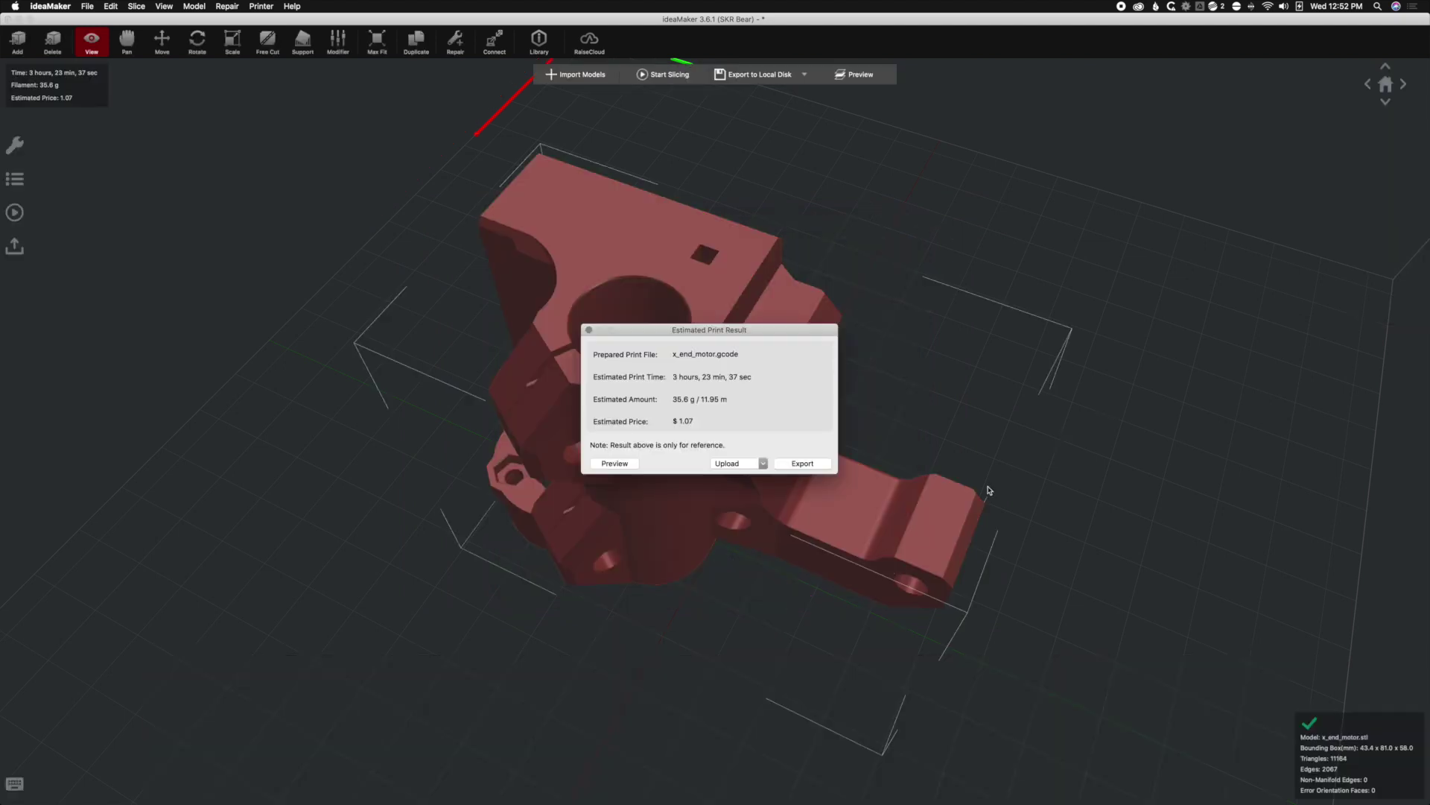
Preview the new slice cut down to layer 225 of 290 to expose the infill.
left_click(623, 463)
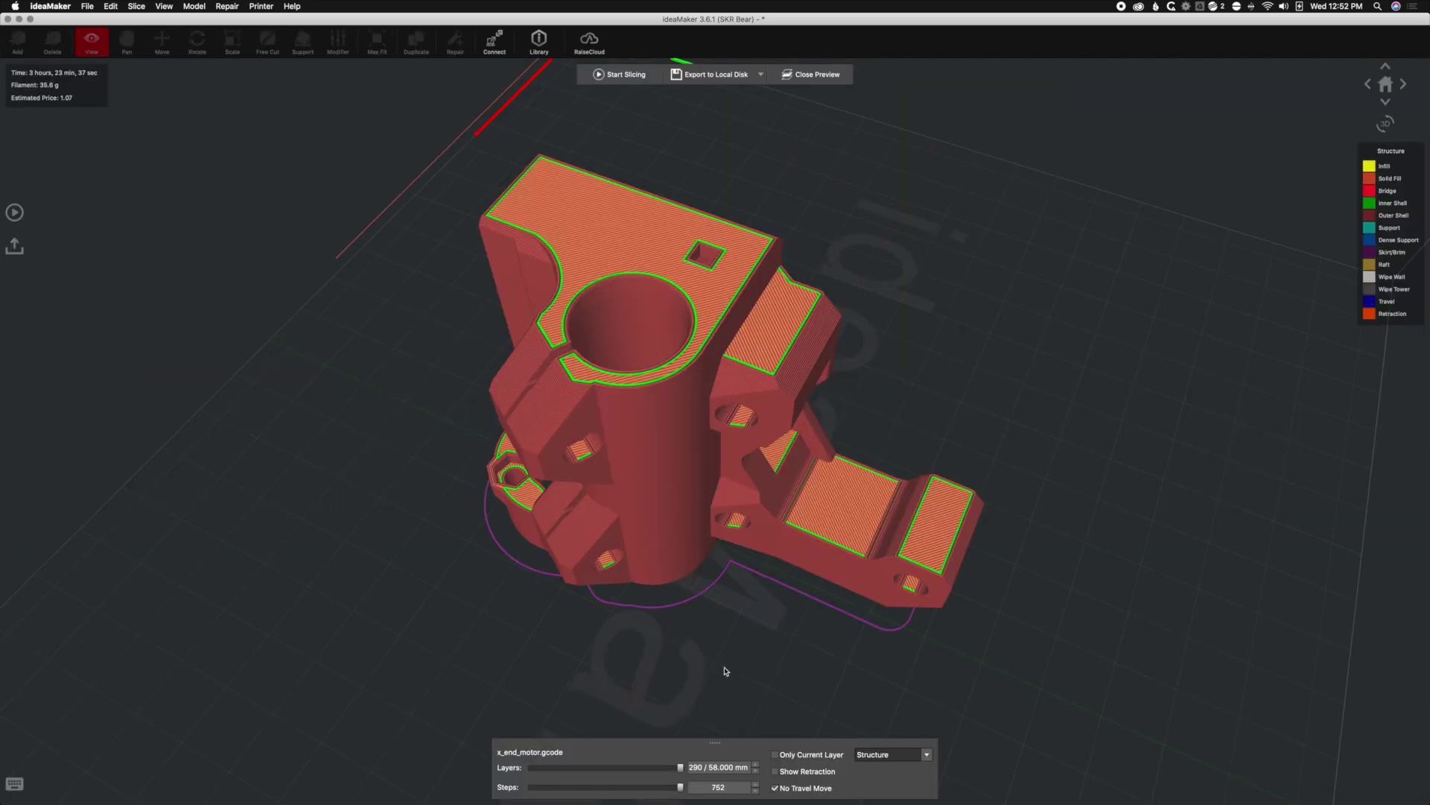
left_click_drag(680, 766, 648, 764)
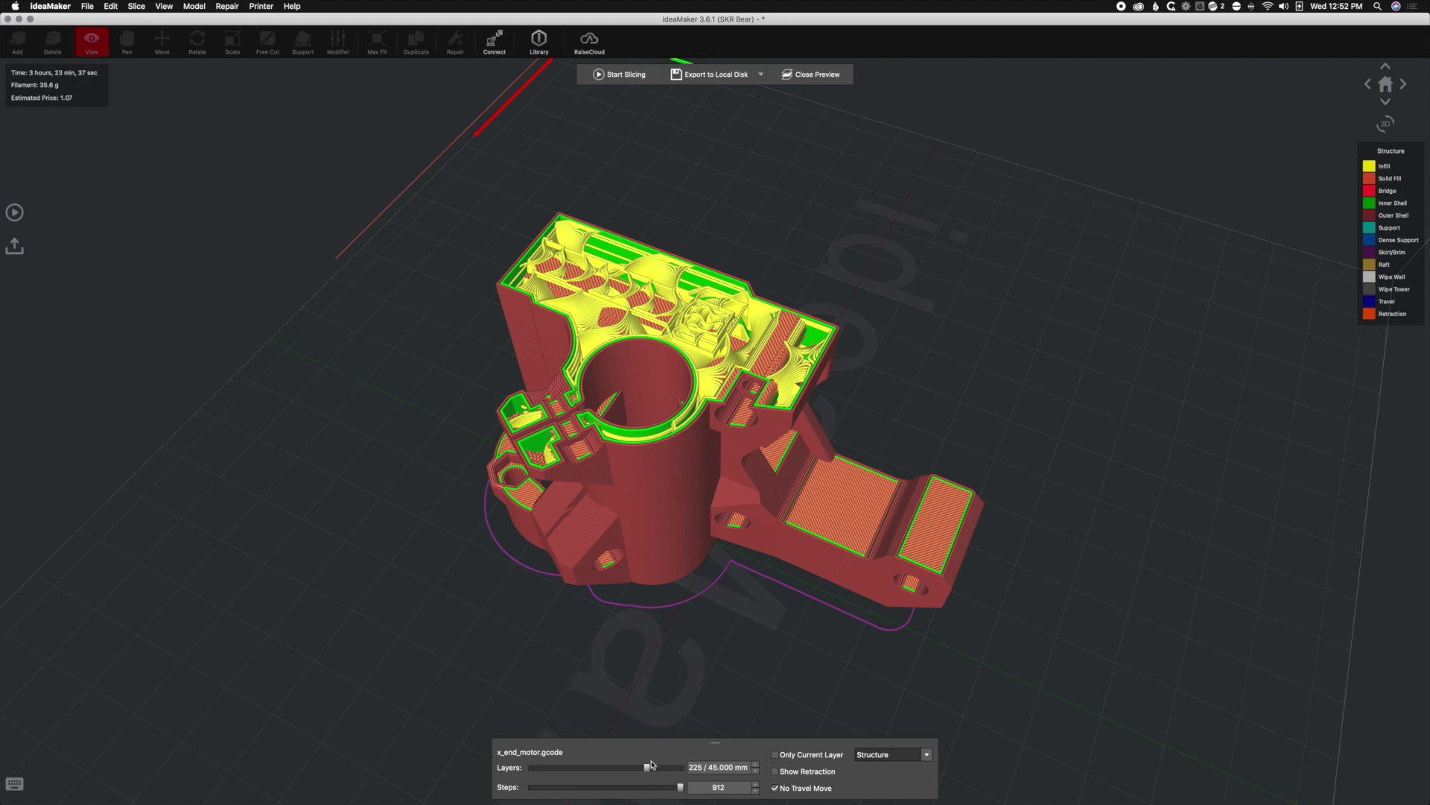
Step the preview through layers 216, 98 and 10–22, then back up to layer 248.
left_click_drag(647, 766, 576, 765)
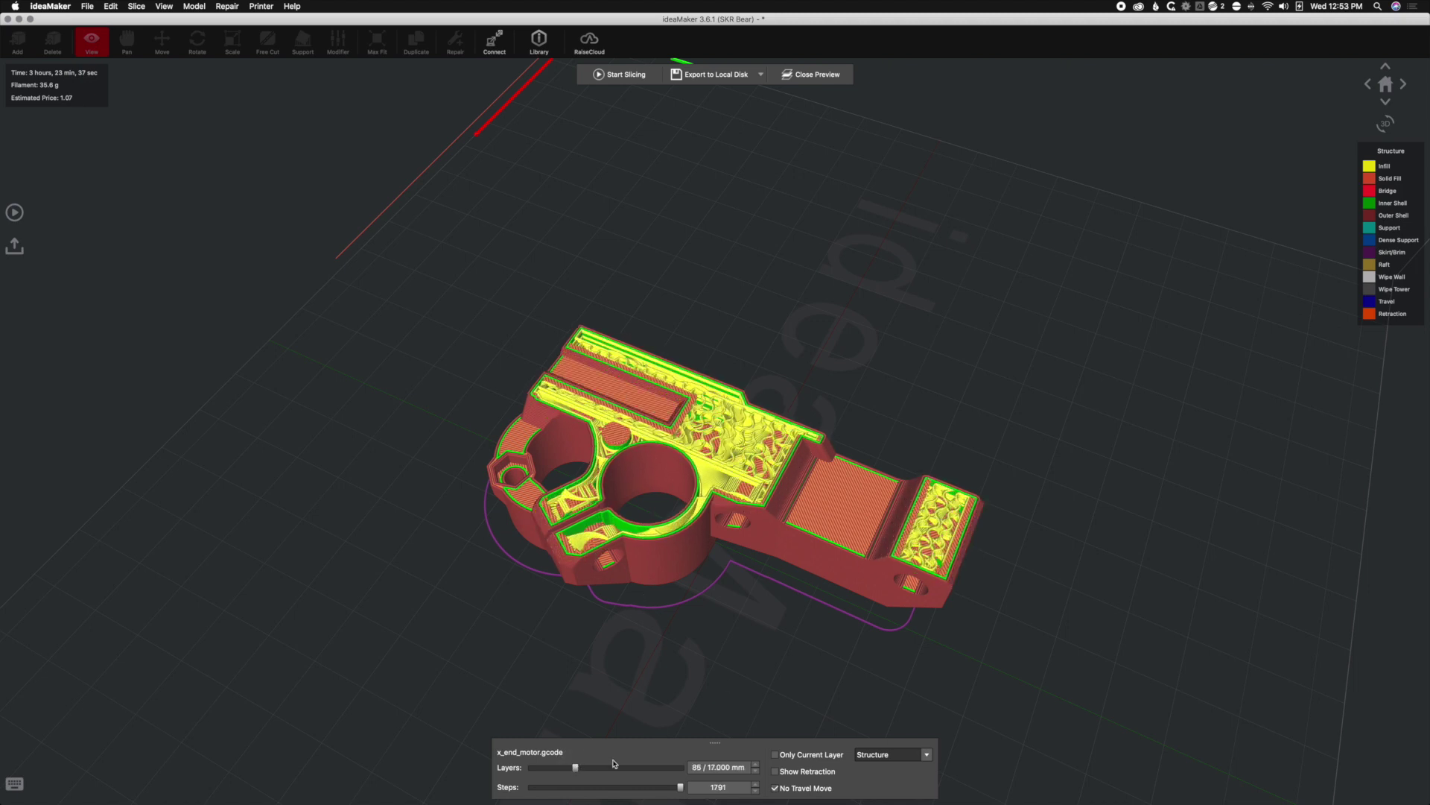
left_click_drag(576, 767, 538, 768)
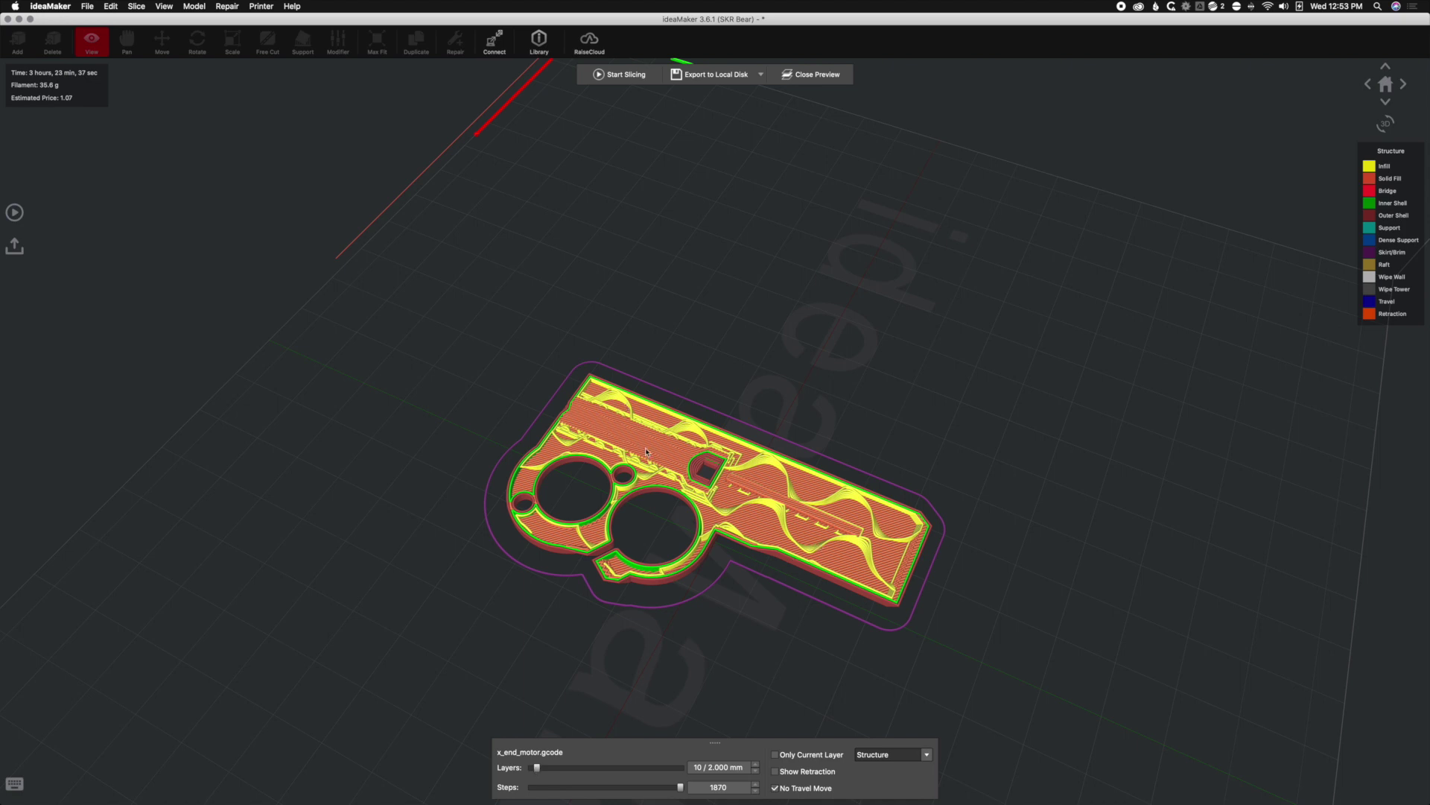
left_click_drag(537, 769, 658, 780)
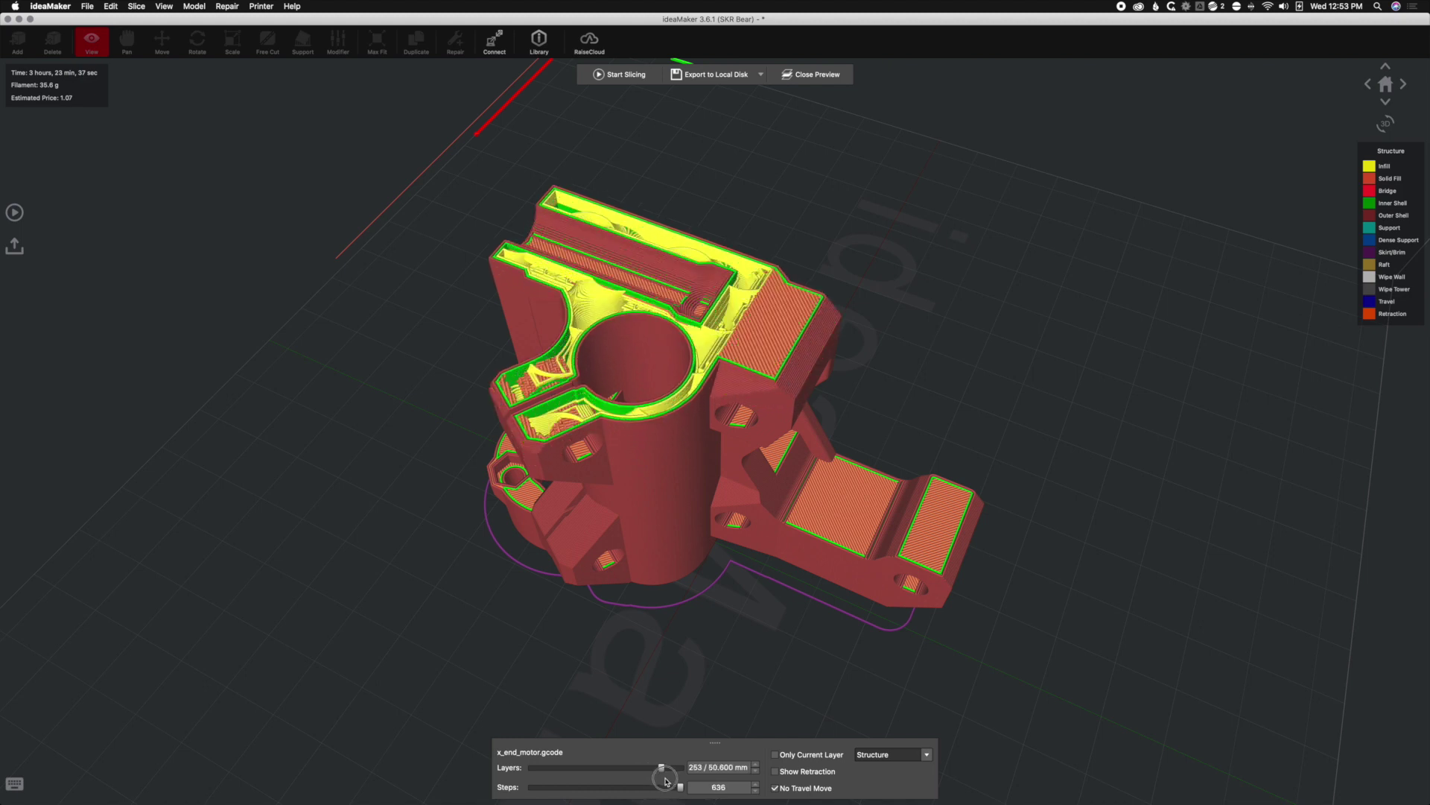
left_click_drag(665, 778, 663, 779)
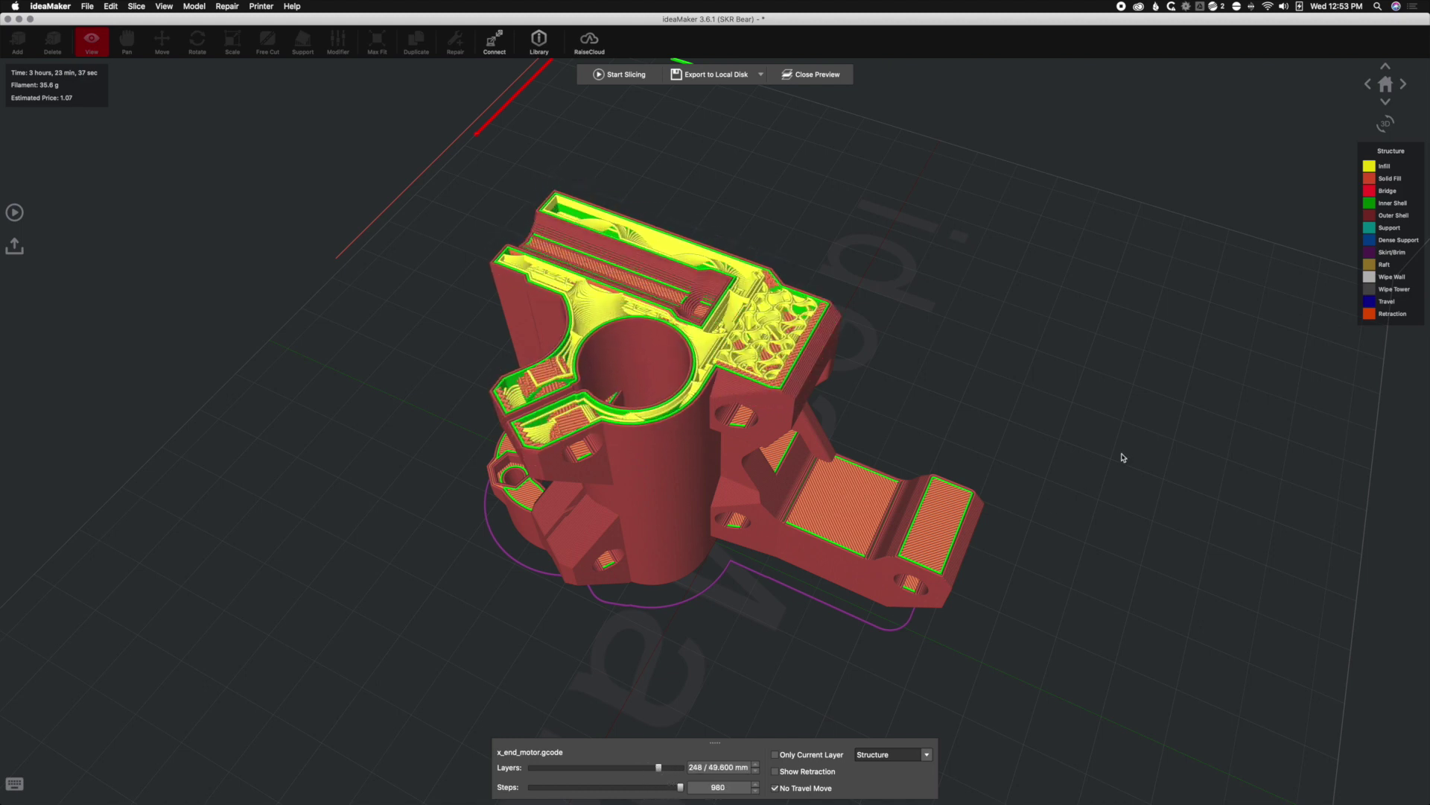
Zoom in, scrub layers 229–282 to check infill under the top, then show all 290 layers.
scroll(1123, 458, "up", 5)
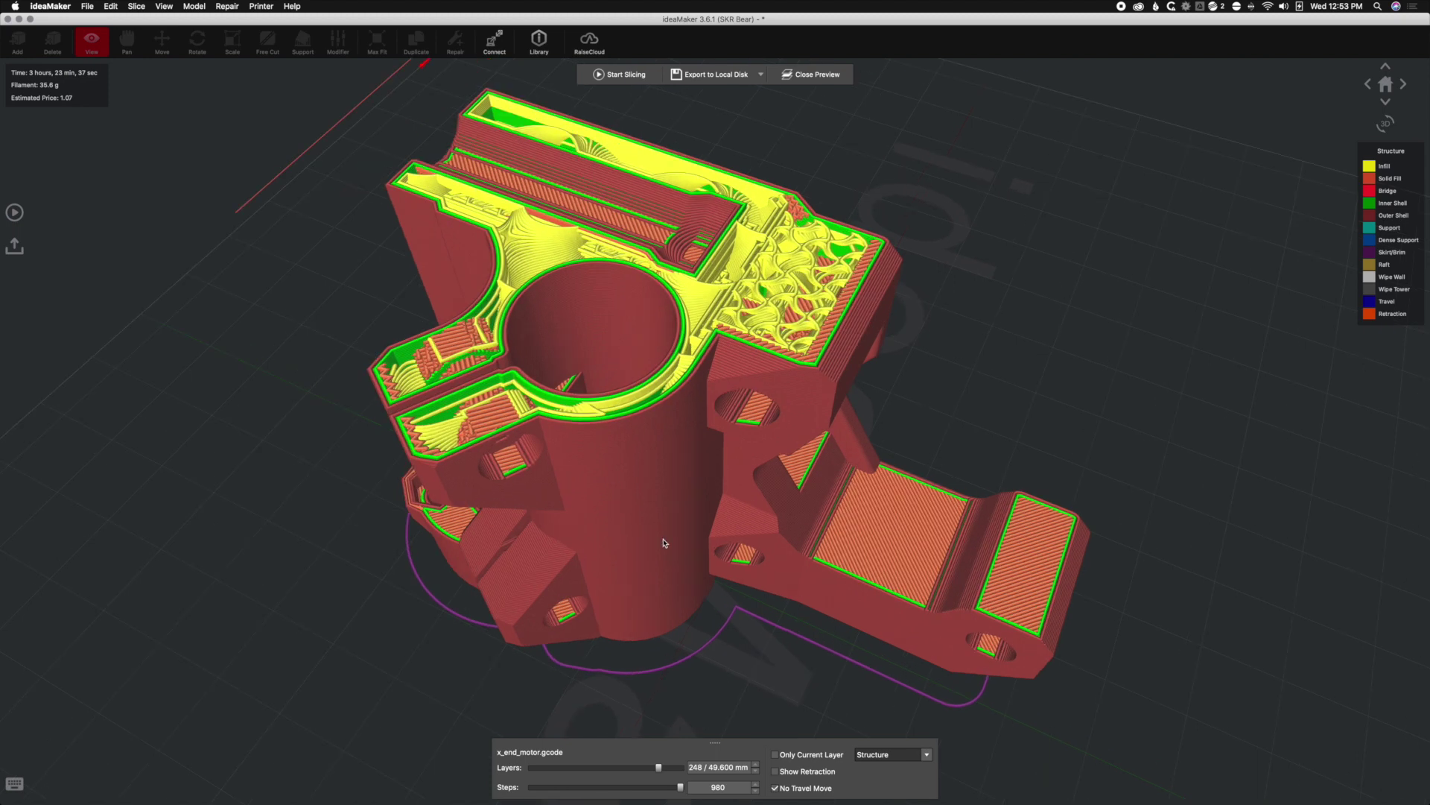
left_click_drag(659, 768, 647, 769)
key("Up")
key("Up")
key("Up")
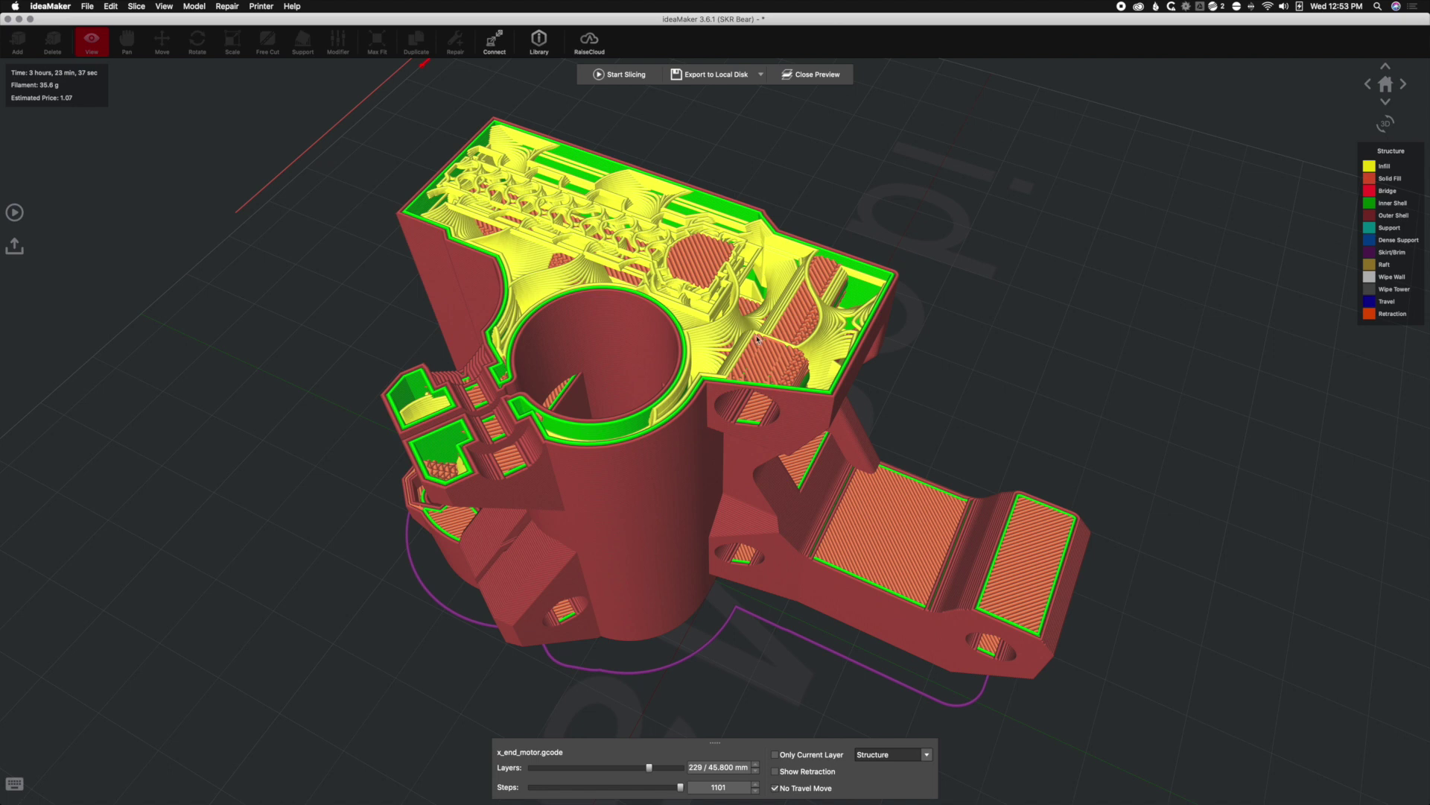
left_click_drag(651, 773, 678, 772)
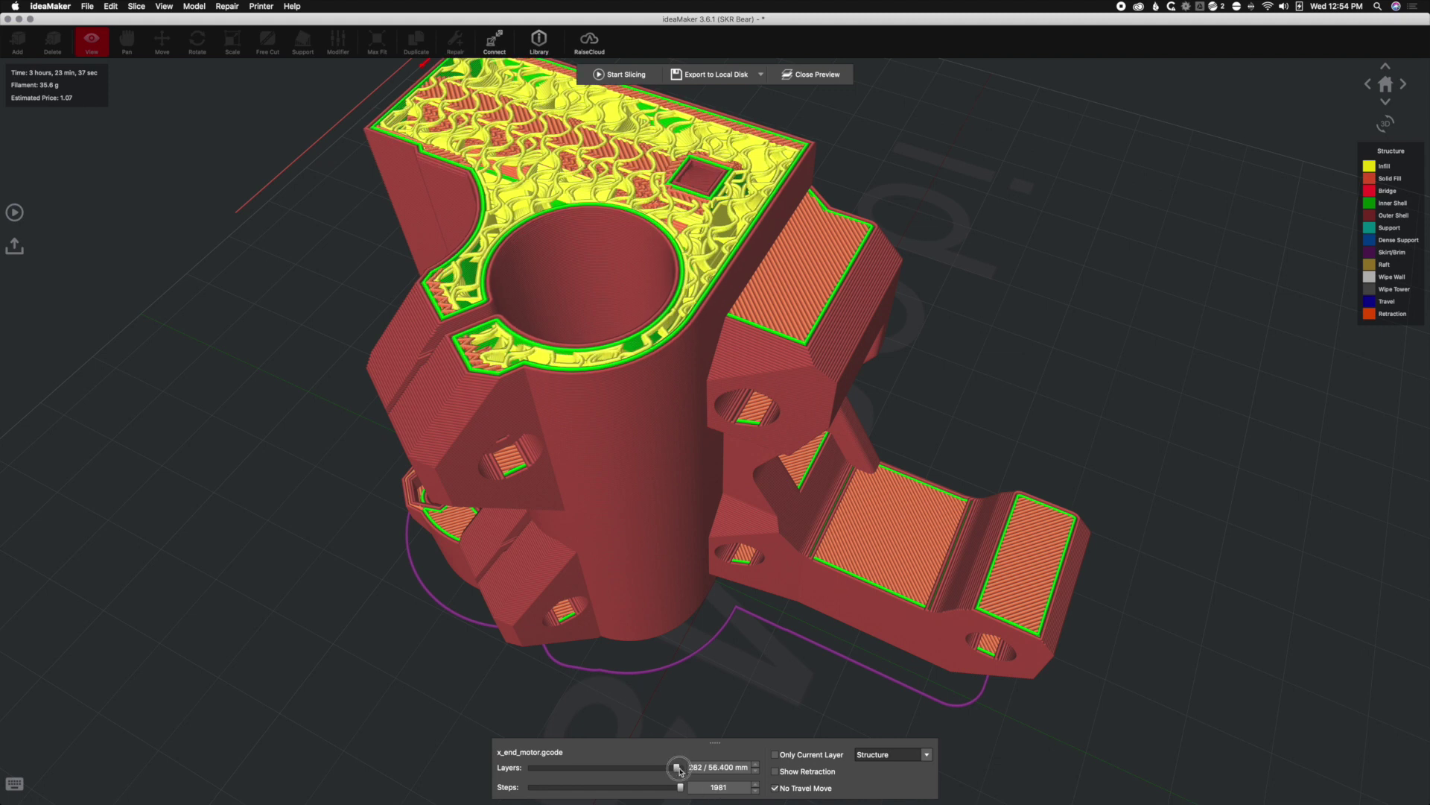
left_click_drag(680, 771, 678, 772)
left_click_drag(678, 771, 680, 772)
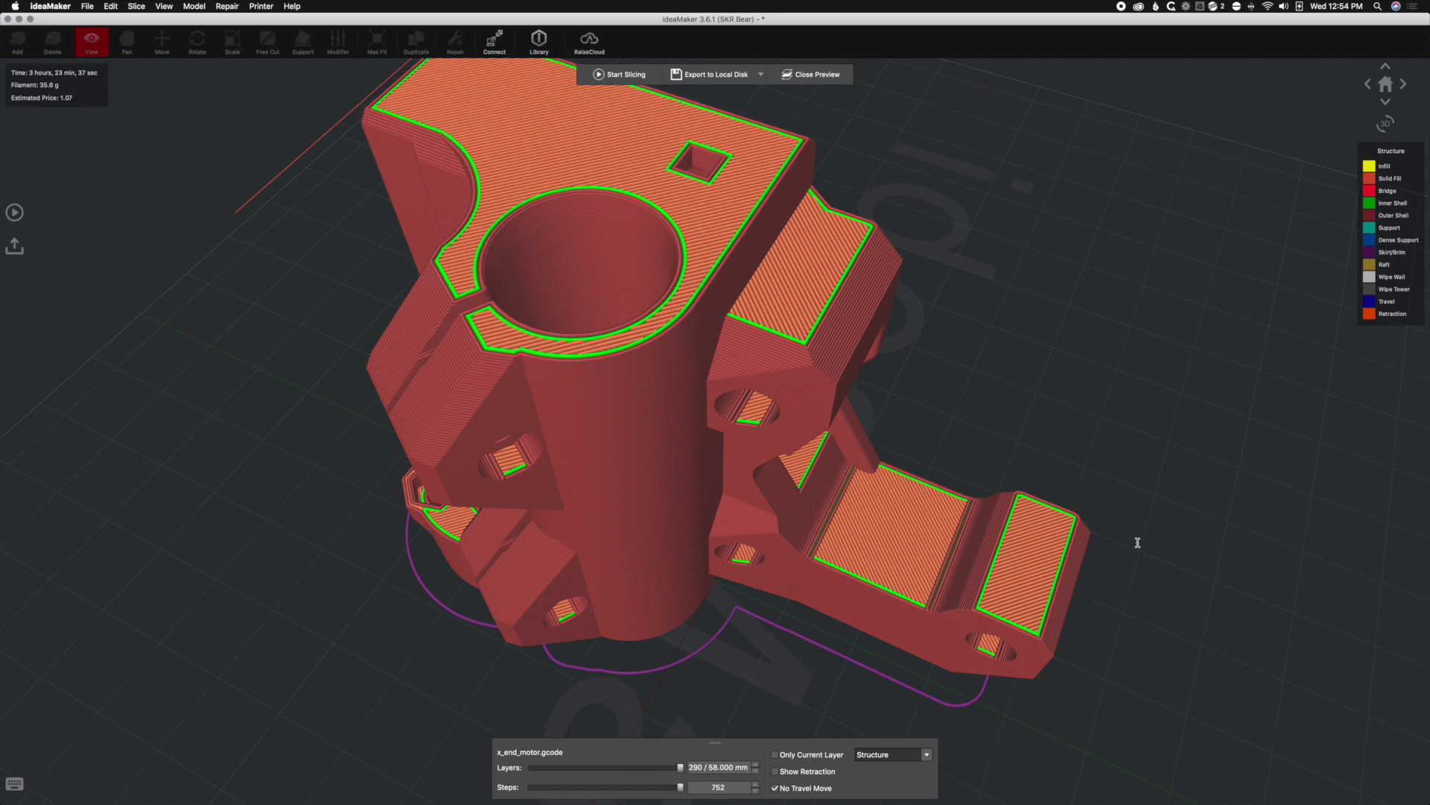